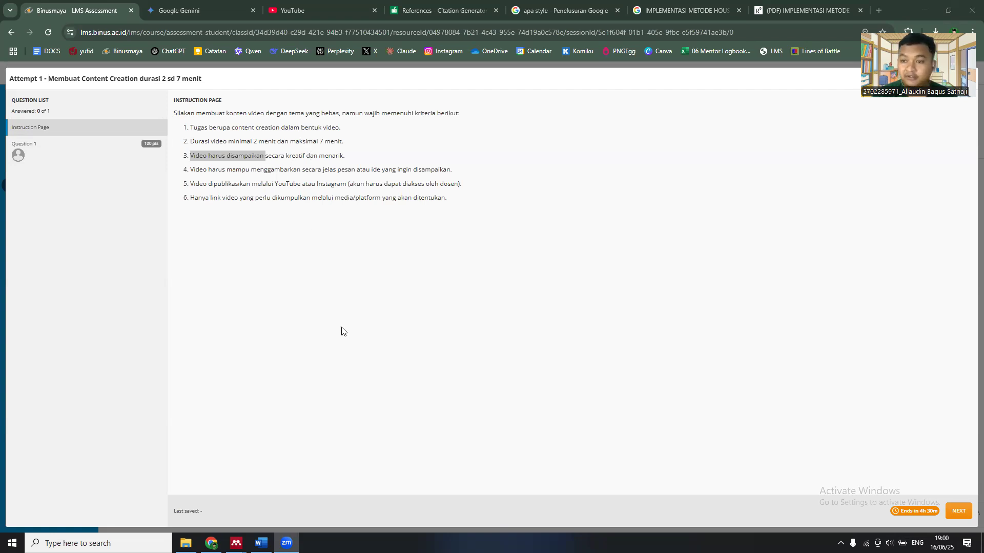
# Switch to Gemini and review its answer on 2025 video trends, highlighting the section on interactive content and live streaming
pyautogui.click(177, 11)
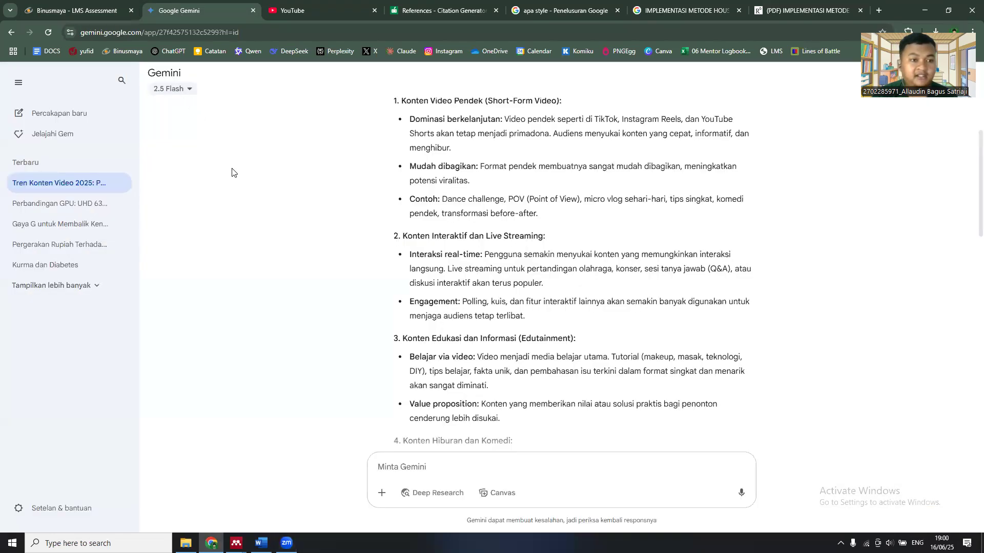
pyautogui.scroll(2, 544, 262)
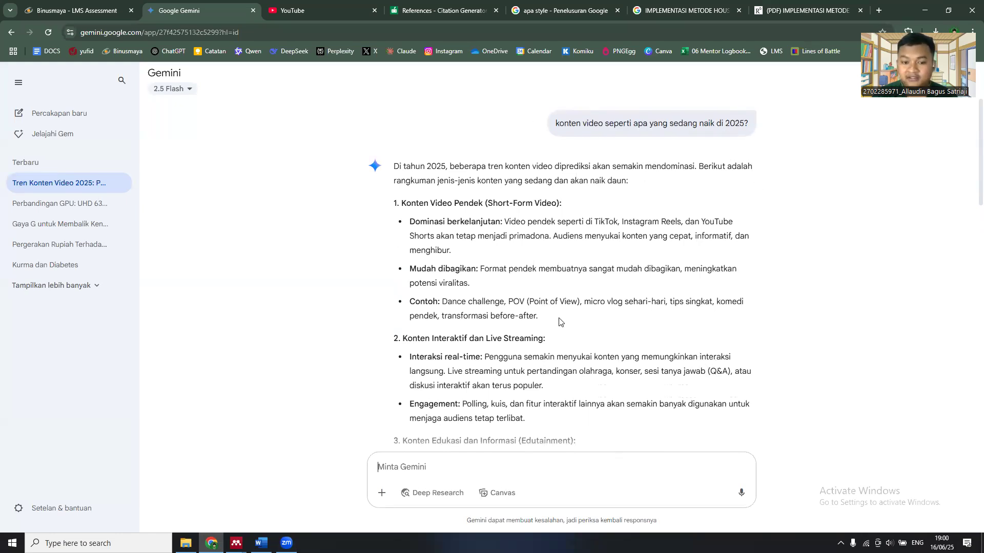
pyautogui.moveTo(401, 339); pyautogui.dragTo(547, 426)
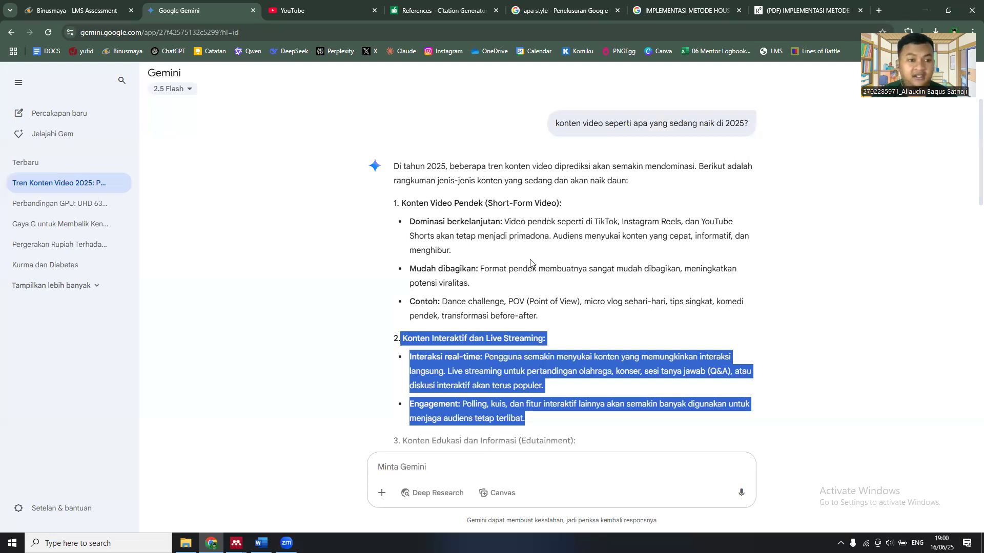
# Switch to YouTube, filter the home page to Podcast videos, and close YouTube
pyautogui.click(288, 9)
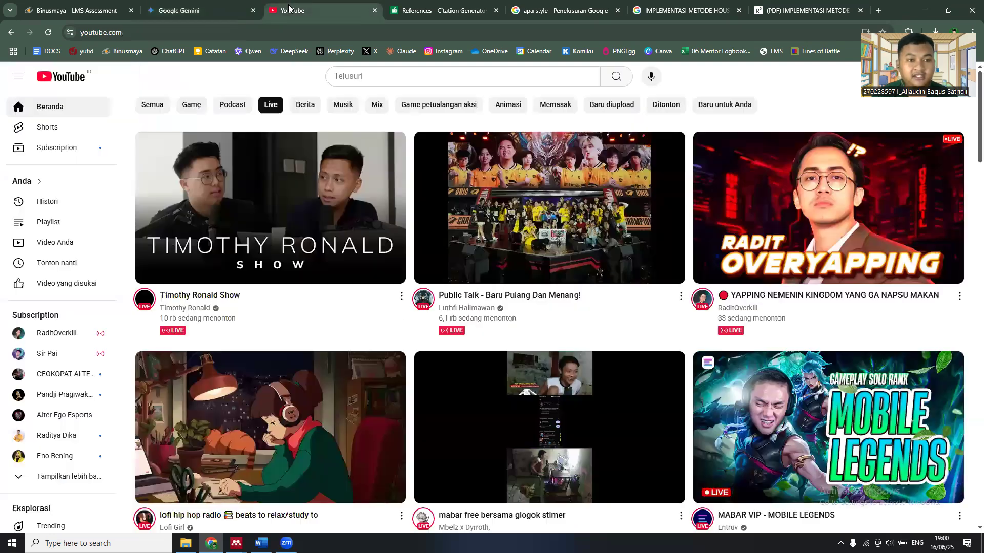
pyautogui.click(243, 106)
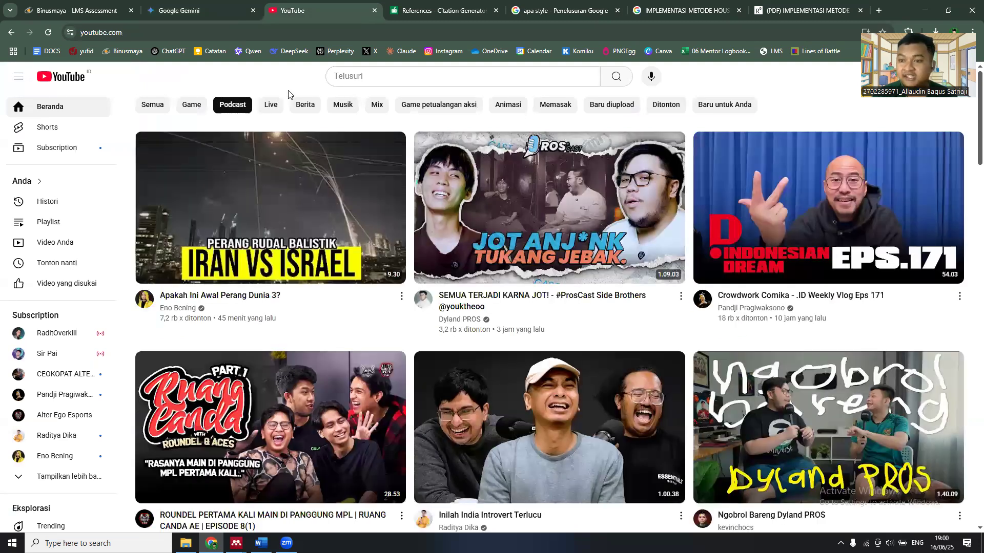
pyautogui.click(375, 11)
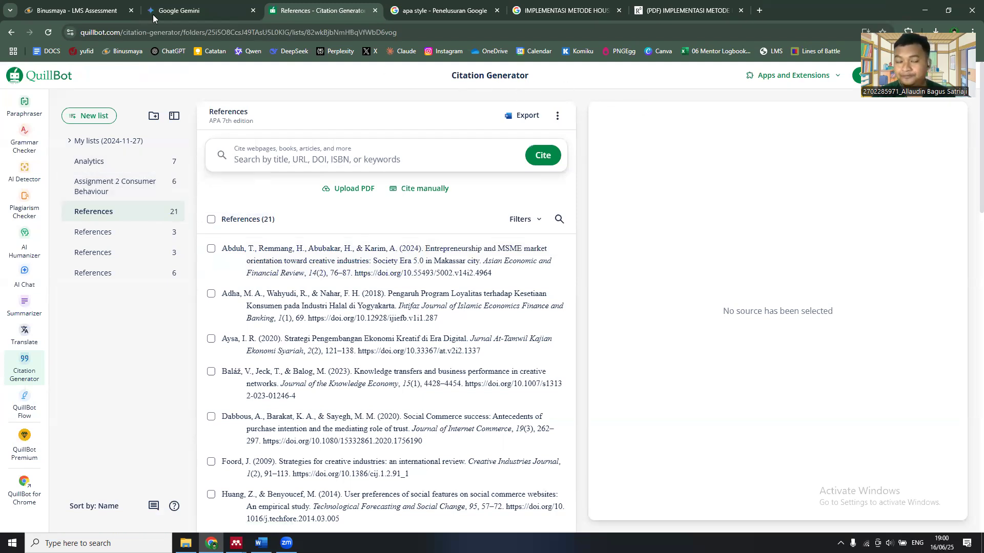
# Go back through QuillBot's citation pages to the Free APA Citation Generator start page
pyautogui.click(11, 33)
pyautogui.click(11, 33)
pyautogui.click(11, 32)
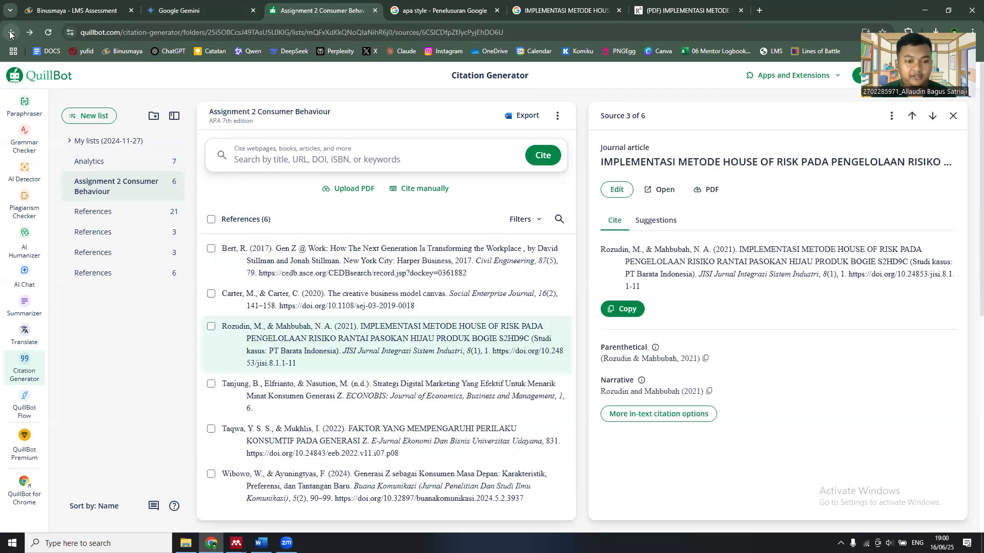
pyautogui.click(11, 33)
# Switch to Word and look through AOL Business Analytics.docx, from the methodology section to the Daftar Pustaka
pyautogui.click(262, 543)
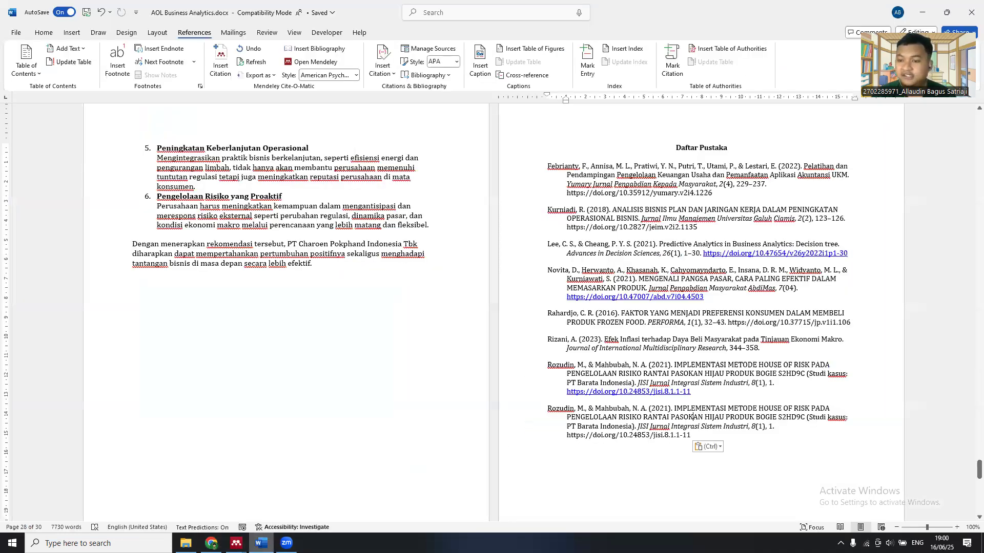
pyautogui.scroll(10, 354, 277)
pyautogui.moveTo(970, 456); pyautogui.dragTo(970, 199)
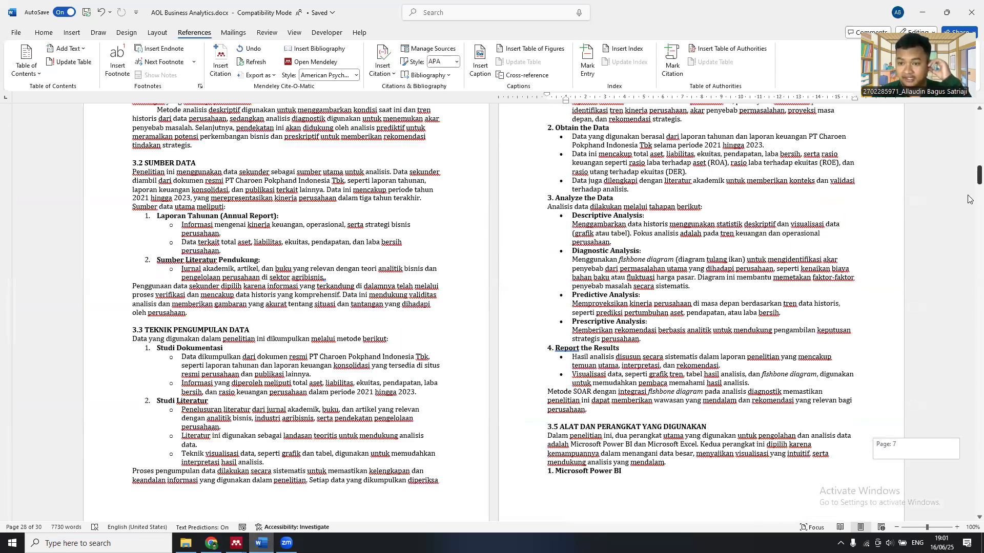
pyautogui.moveTo(970, 267); pyautogui.dragTo(967, 473)
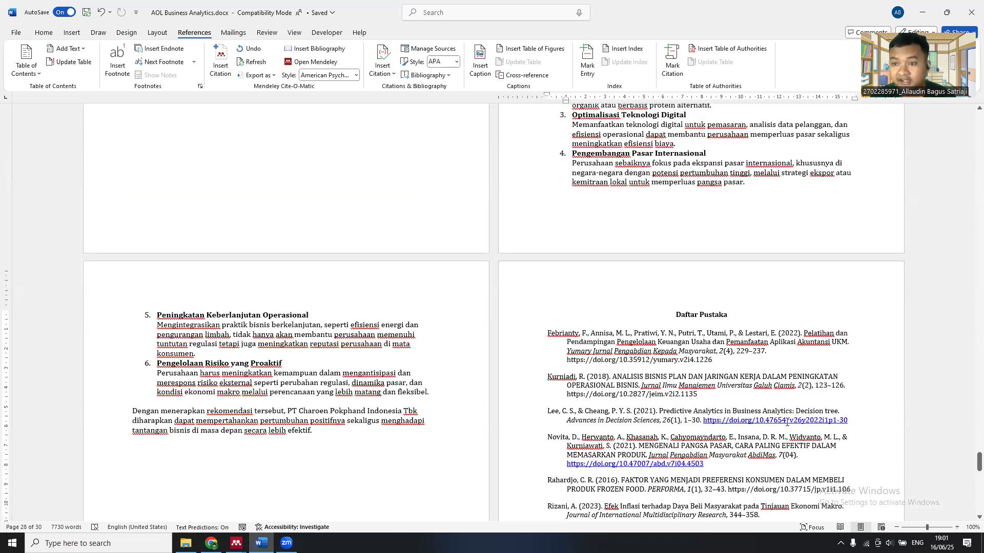
pyautogui.scroll(-3, 753, 377)
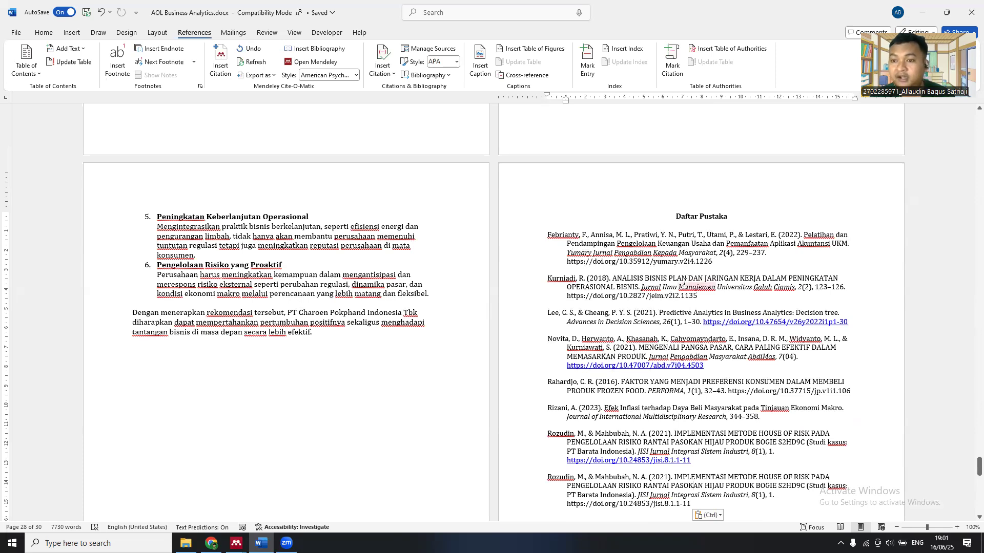
pyautogui.scroll(-3, 665, 354)
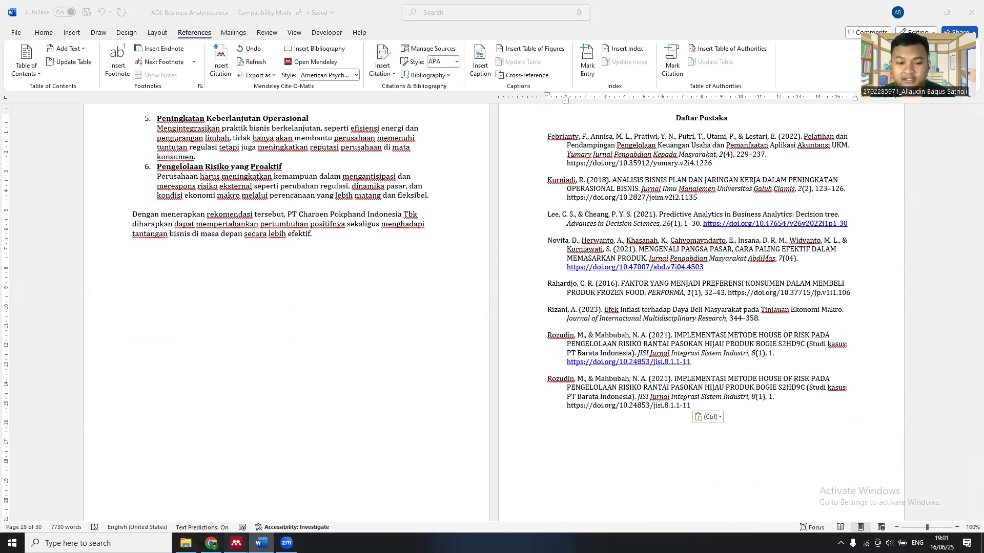
# Bring up Mendeley Desktop to view the document library, and minimize it again
pyautogui.moveTo(236, 542)
pyautogui.click(215, 498)
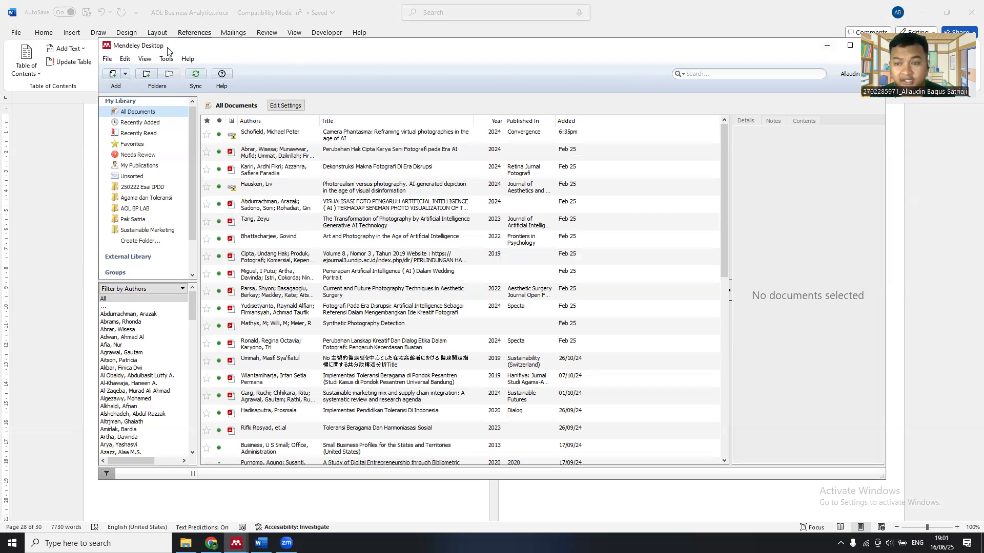
pyautogui.click(828, 47)
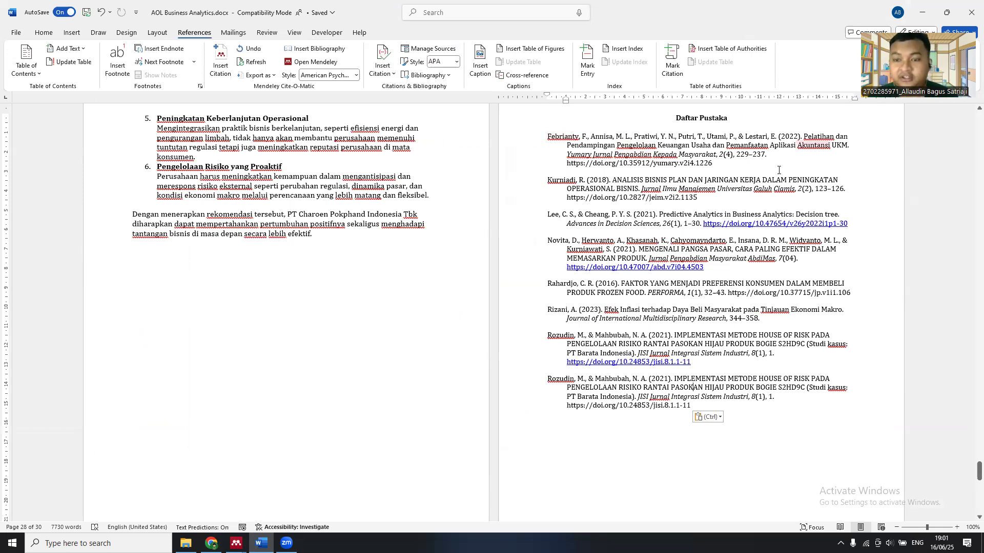
# Switch to the browser and examine the Google overview of APA style
pyautogui.hotkey('alt', 'Tab')
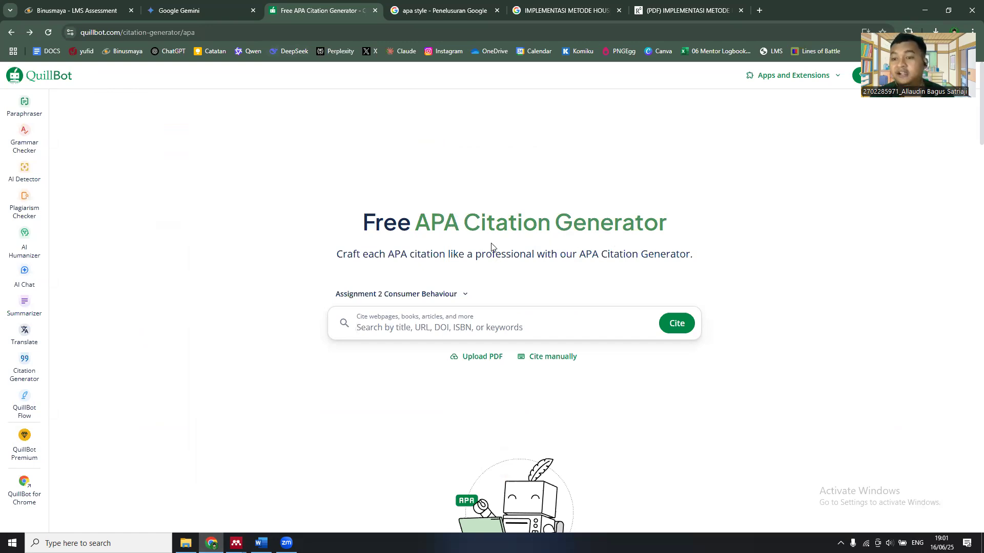
pyautogui.click(418, 6)
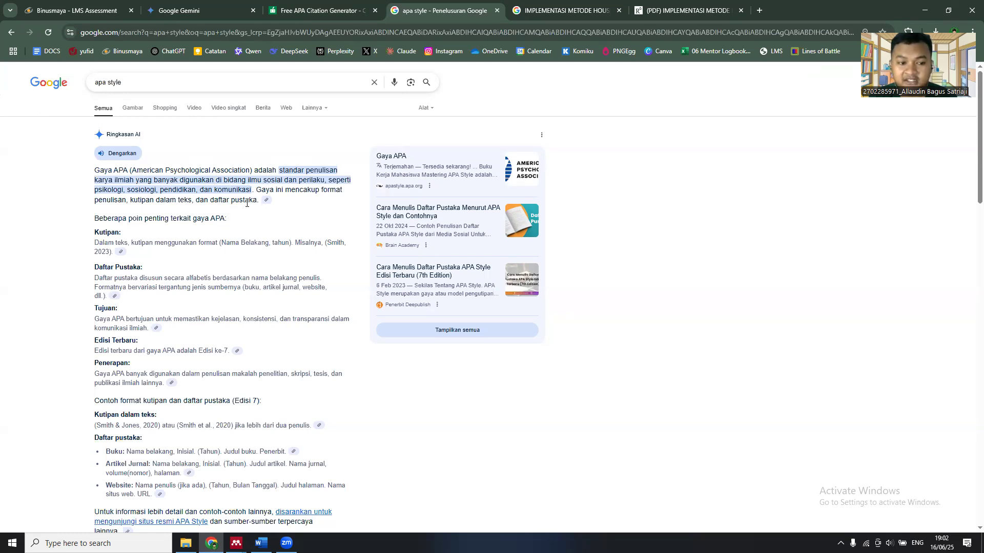
# Return to the Daftar Pustaka in Word and highlight the article title in the last reference, without its case-study subtitle
pyautogui.click(261, 543)
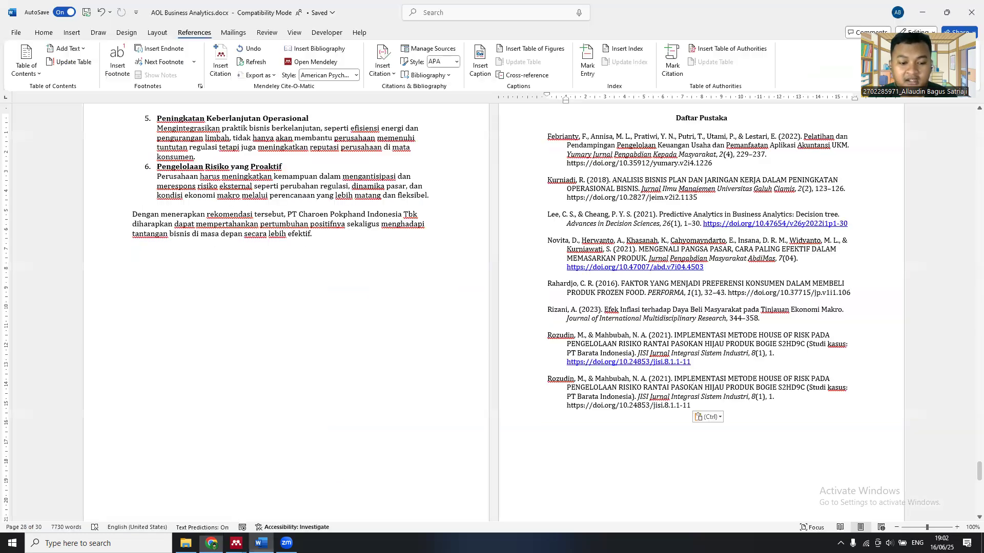
pyautogui.scroll(5, 522, 302)
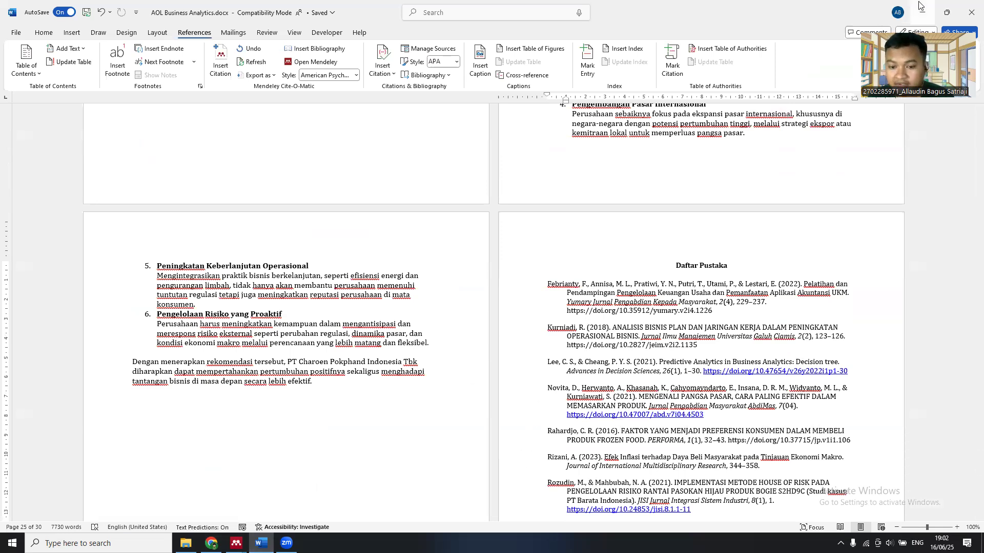
pyautogui.scroll(-3, 717, 287)
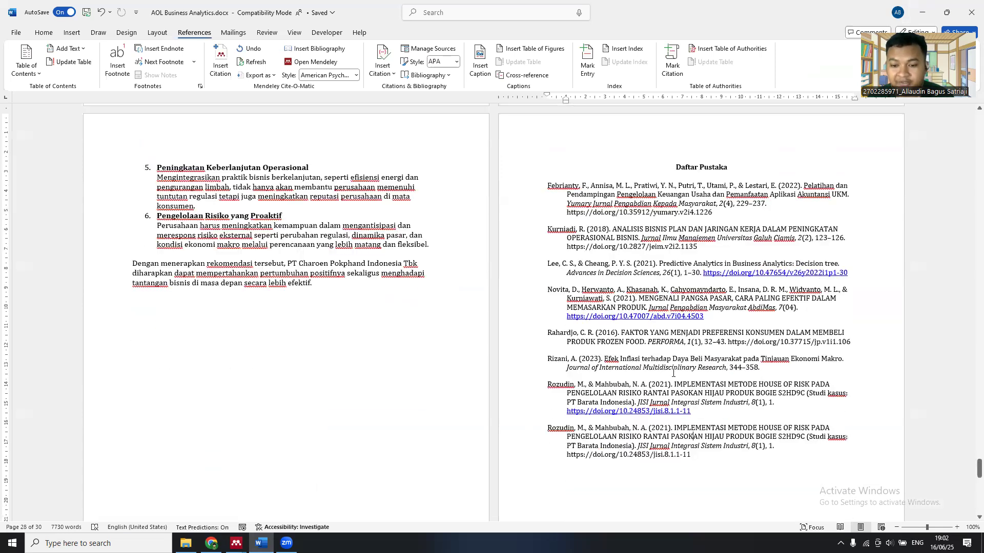
pyautogui.scroll(-3, 676, 353)
pyautogui.moveTo(676, 327); pyautogui.dragTo(791, 342)
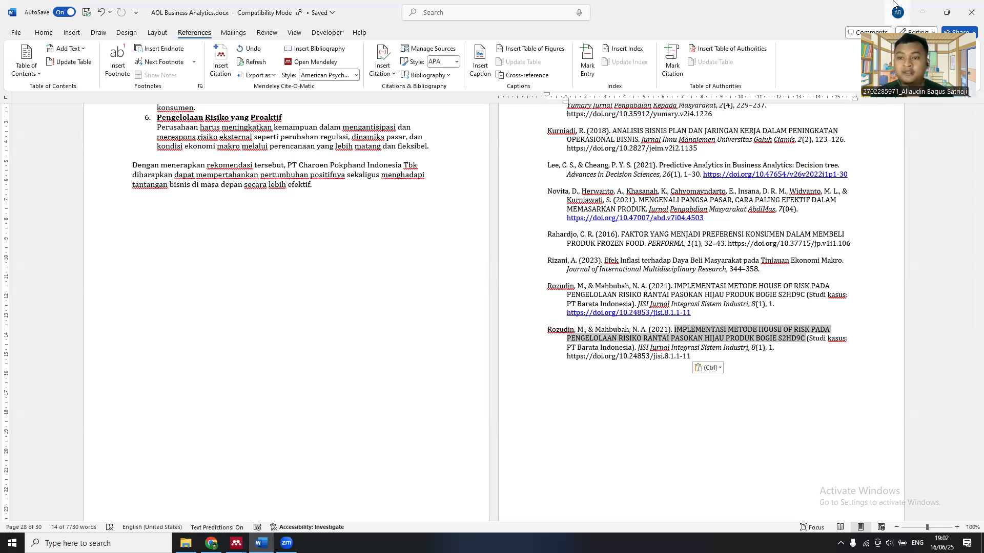
# Switch to the browser and select the full article title in the Google search query for copying
pyautogui.click(925, 12)
pyautogui.click(698, 6)
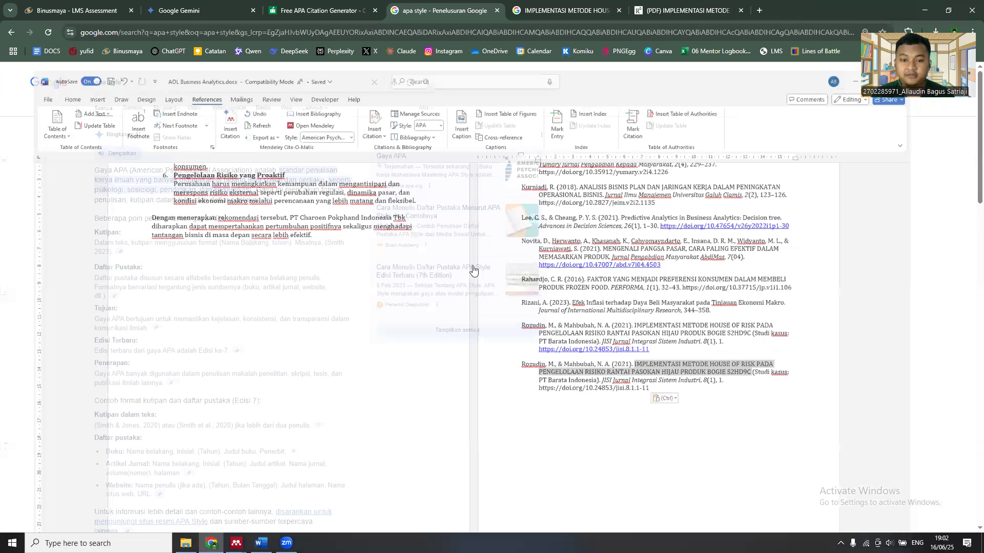
pyautogui.click(634, 271)
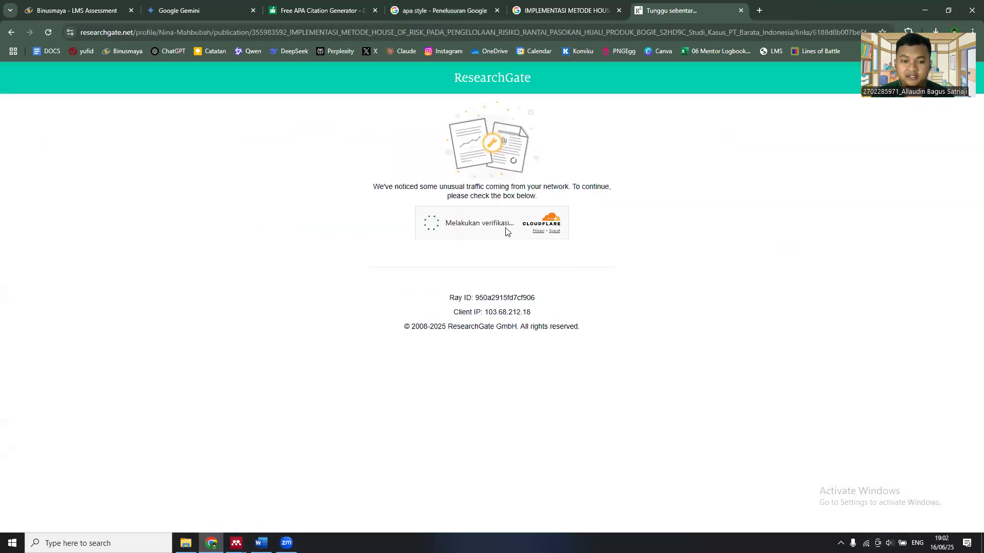
pyautogui.click(546, 10)
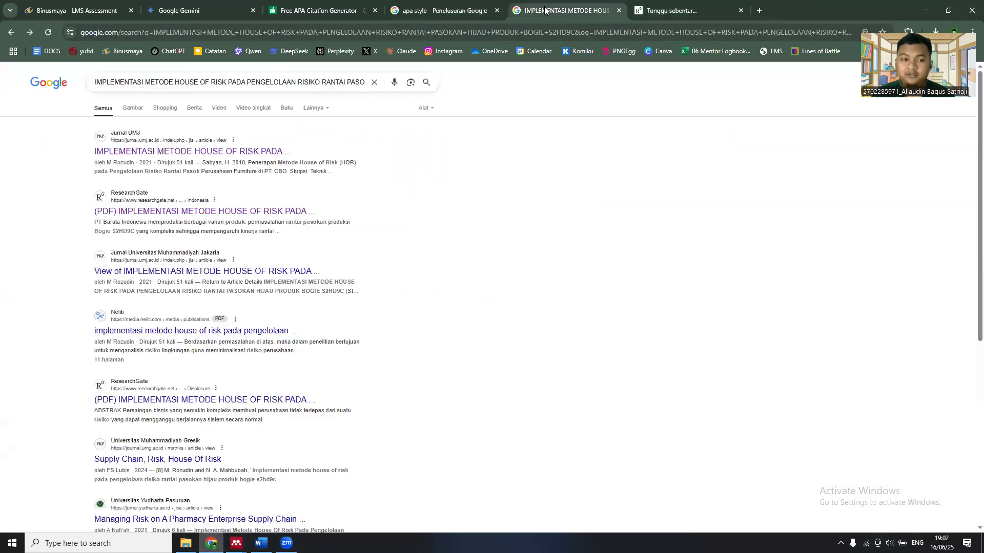
pyautogui.click(319, 79)
pyautogui.hotkey('ctrl', 'a')
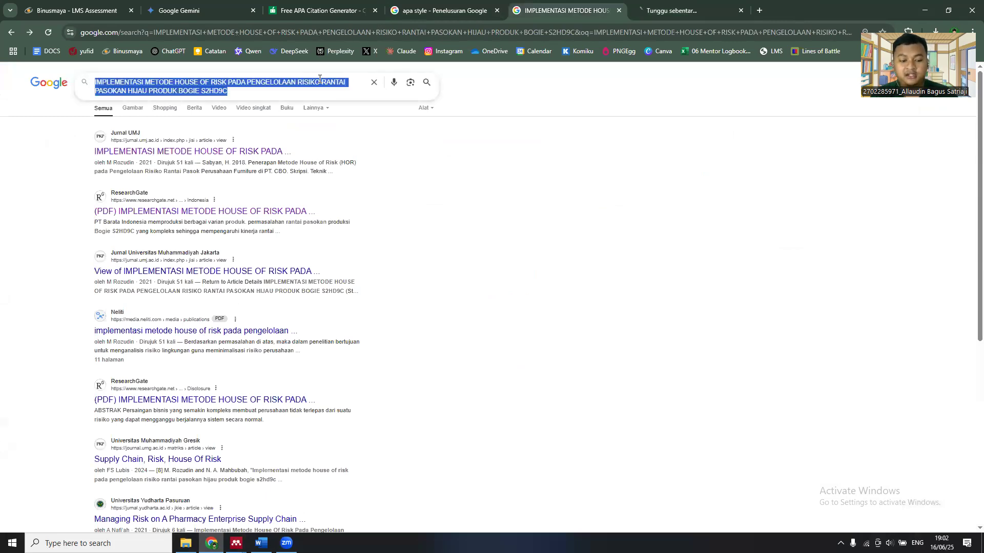
# Search QuillBot's APA Citation Generator for "IMPLEMENTASI METODE HOUSE OF RISK PADA PENGELOLAAN RISIKO RANTAI PASOKAN HIJAU PRODUK BOGIE S2HD9C"
pyautogui.click(301, 11)
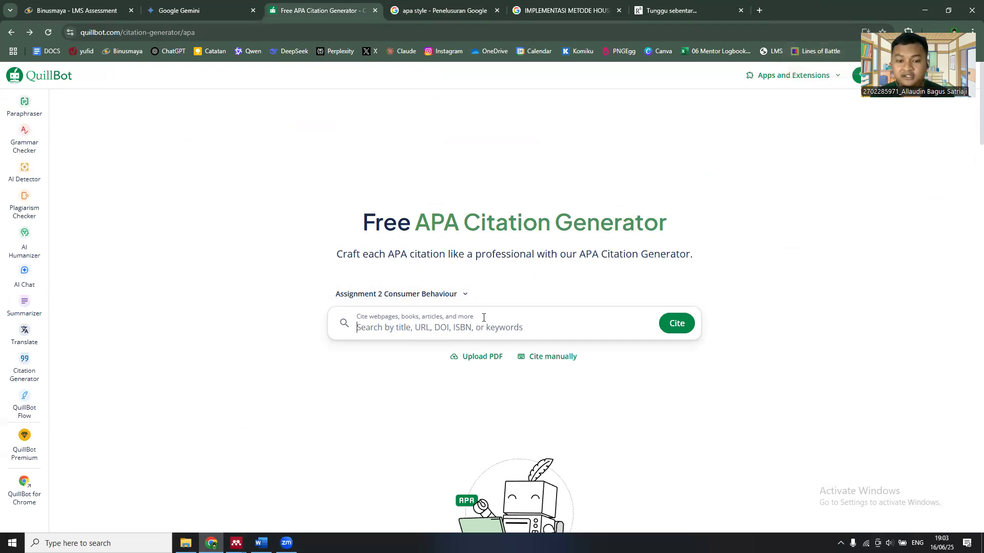
pyautogui.write('PADA PENGELOLAAN RISIKO RANTAI PASOKAN HIJAU PRODUK BOGIE S2HD9C')
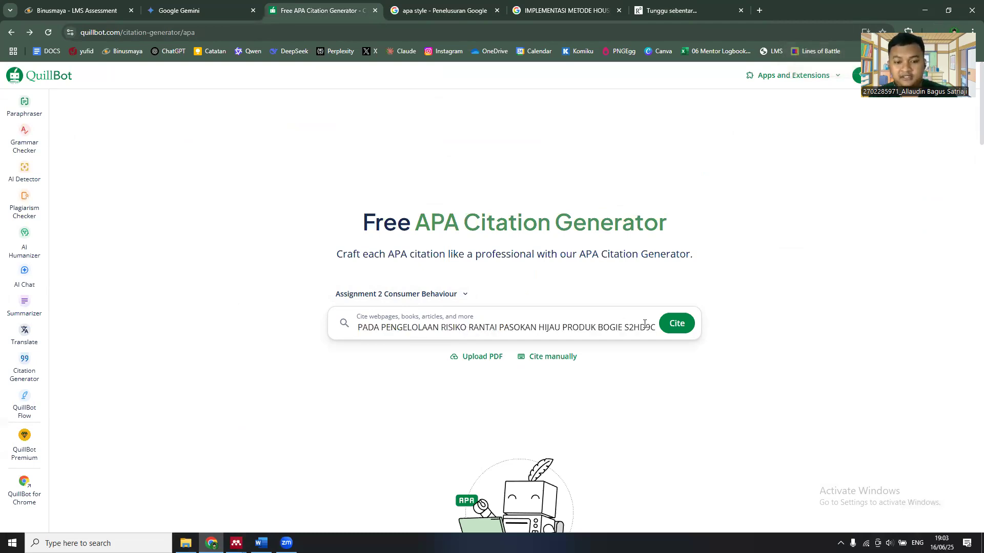
pyautogui.click(671, 328)
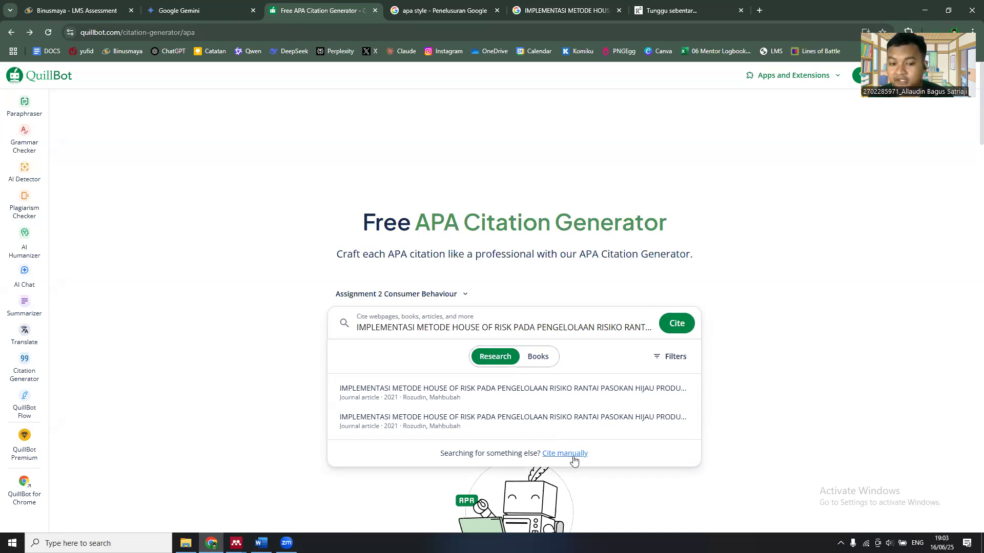
# Add the first matching journal article to the Assignment 2 Consumer Behaviour list and copy its APA citation
pyautogui.click(392, 396)
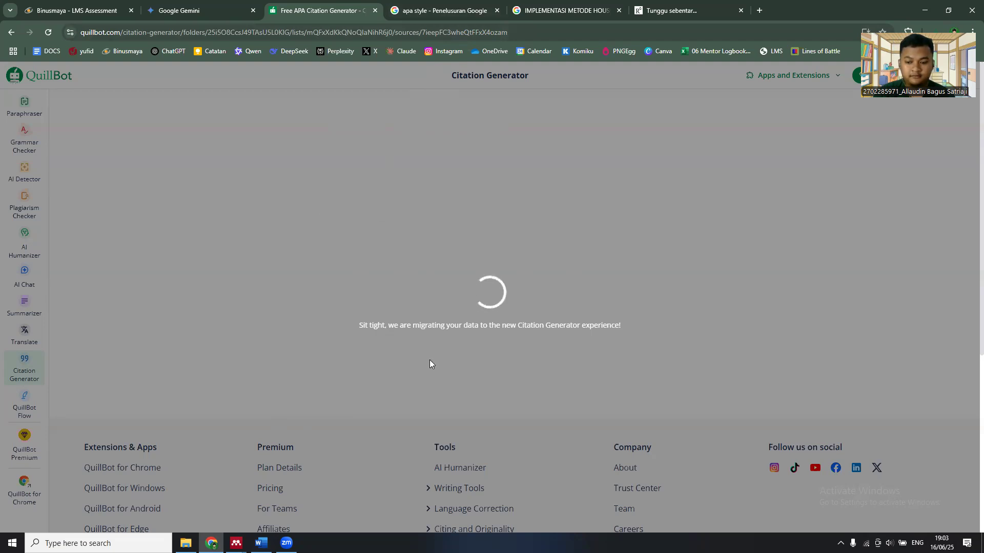
pyautogui.click(49, 33)
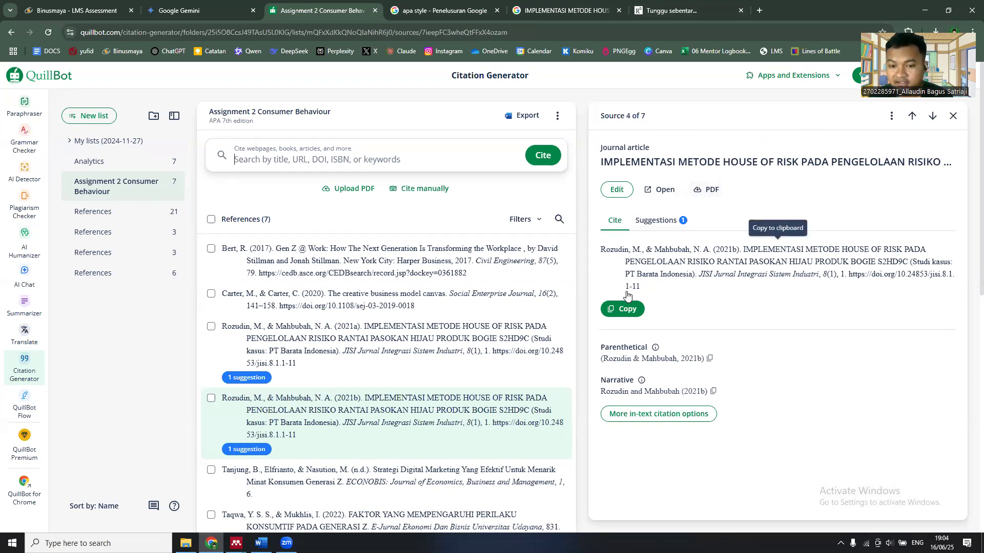
pyautogui.click(623, 309)
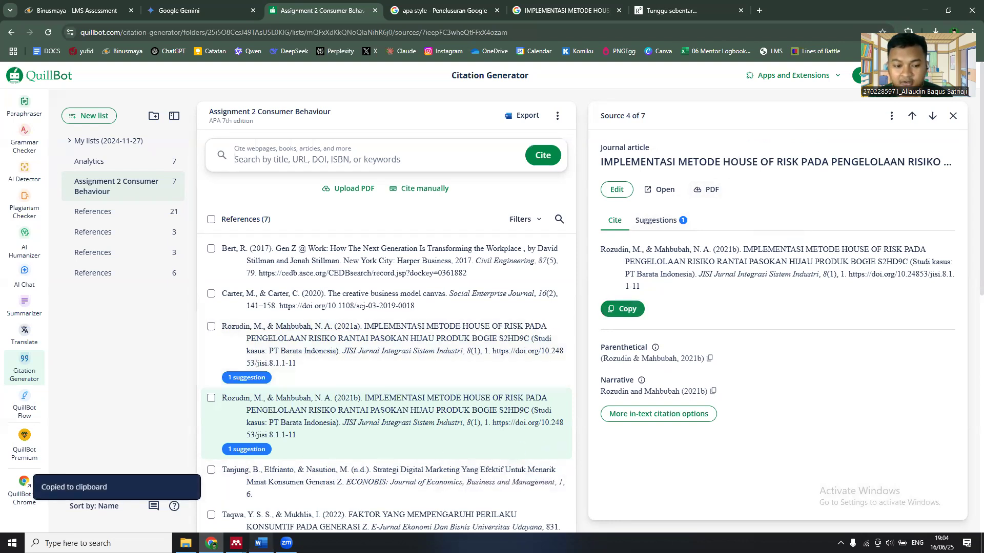
# Paste the copied citation as a new entry after the last reference in Word's Daftar Pustaka, and return to QuillBot
pyautogui.click(261, 543)
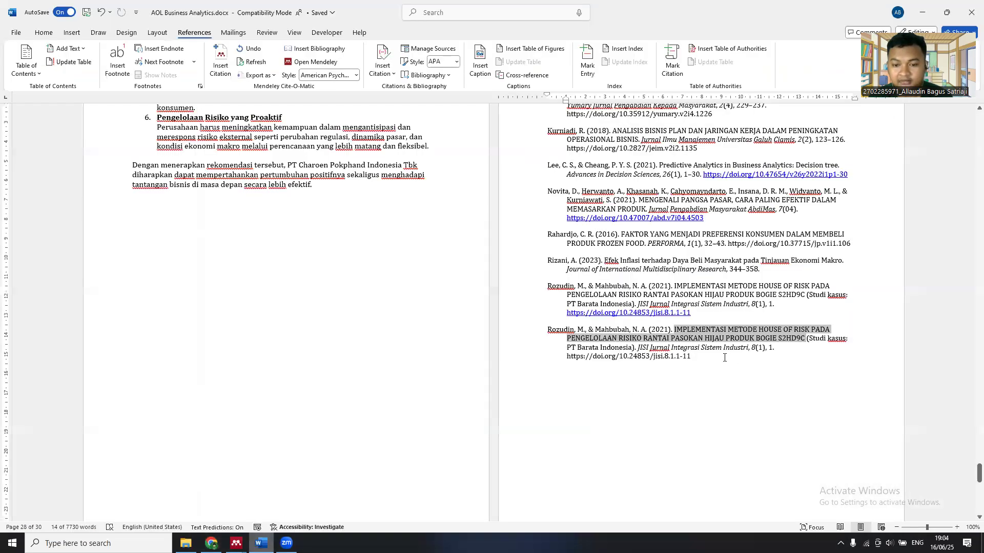
pyautogui.click(724, 357)
pyautogui.press('Return')
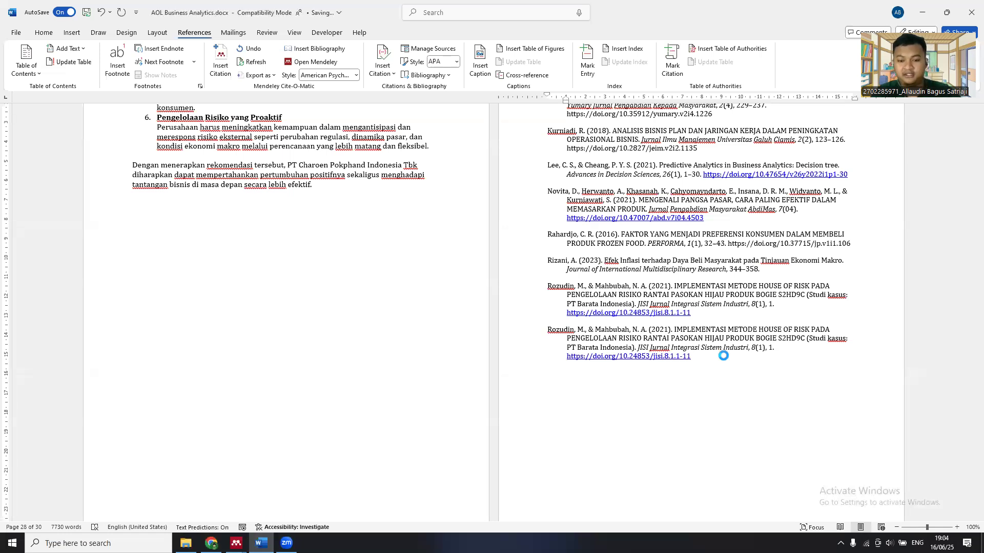
pyautogui.hotkey('ctrl', 'v')
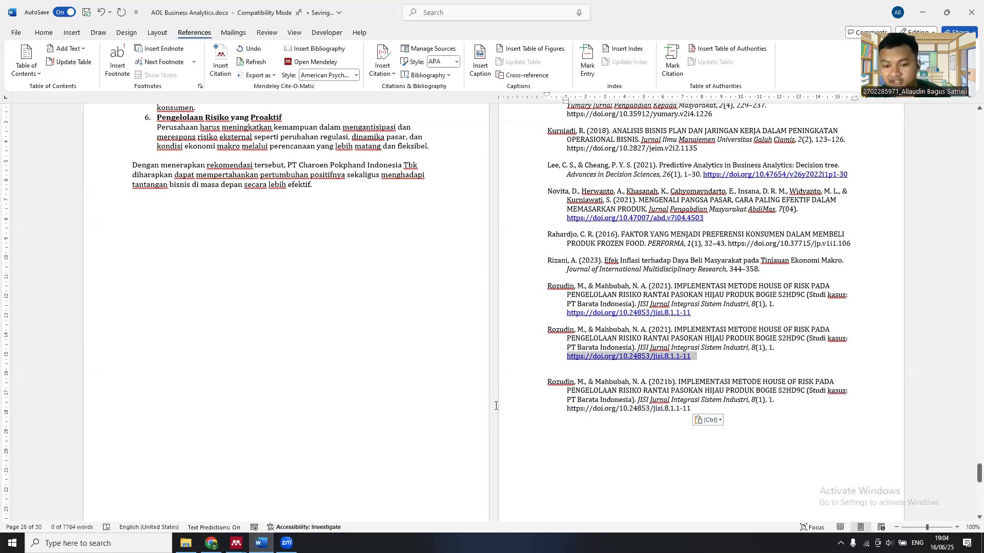
pyautogui.click(594, 410)
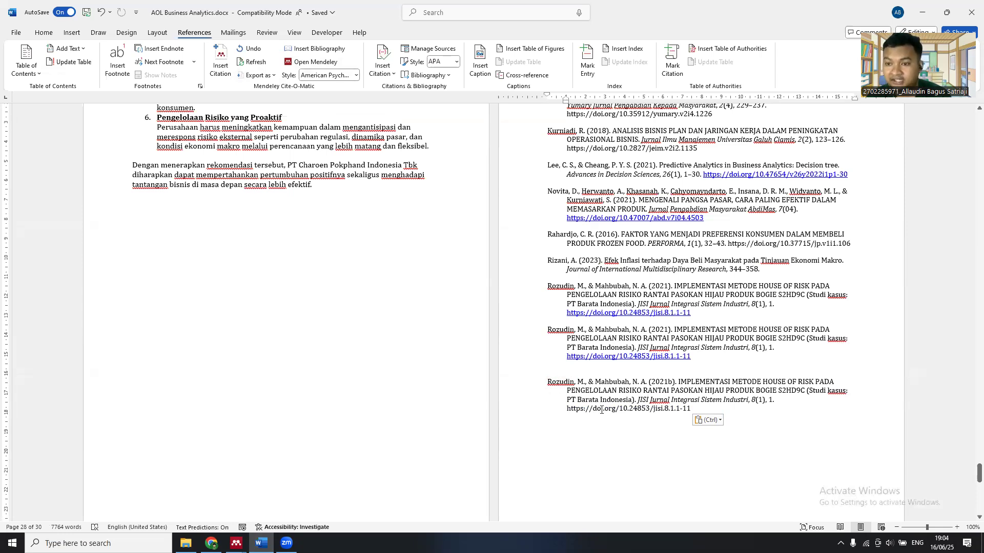
pyautogui.click(922, 12)
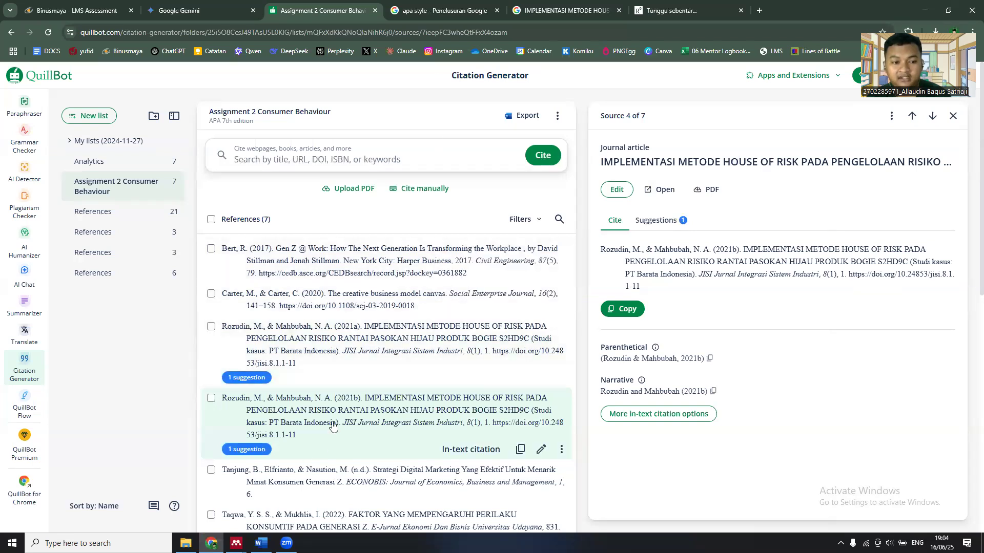
# Review the saved references in the Assignment 2 Consumer Behaviour list and compare them with Word's Daftar Pustaka, returning to QuillBot
pyautogui.scroll(-2, 330, 389)
pyautogui.scroll(2, 330, 390)
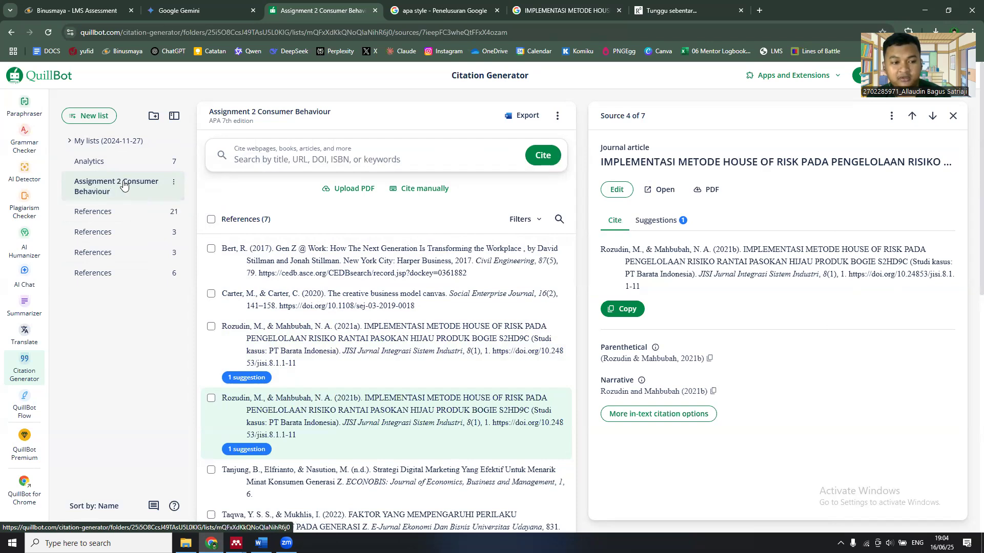
pyautogui.scroll(-5, 445, 287)
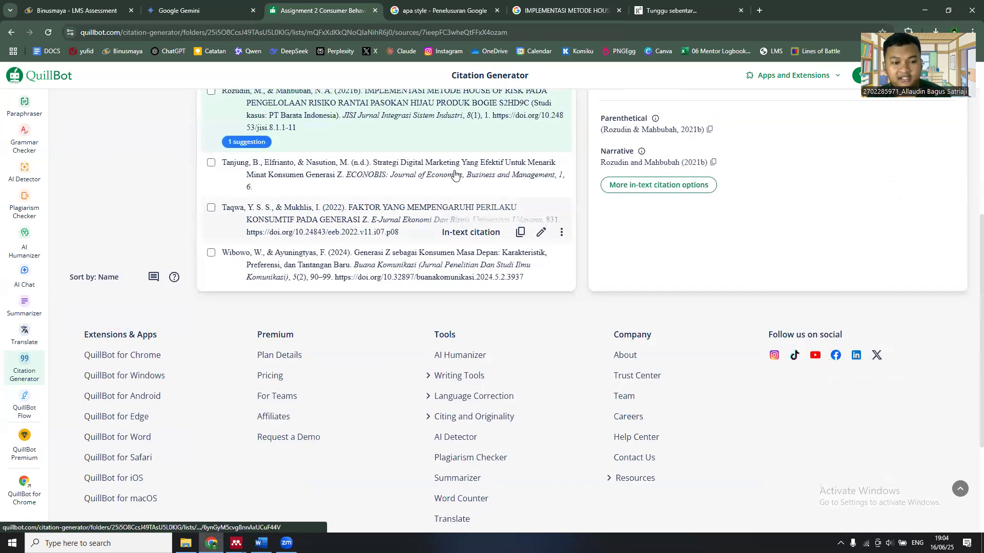
pyautogui.scroll(6, 455, 176)
pyautogui.scroll(-3, 315, 160)
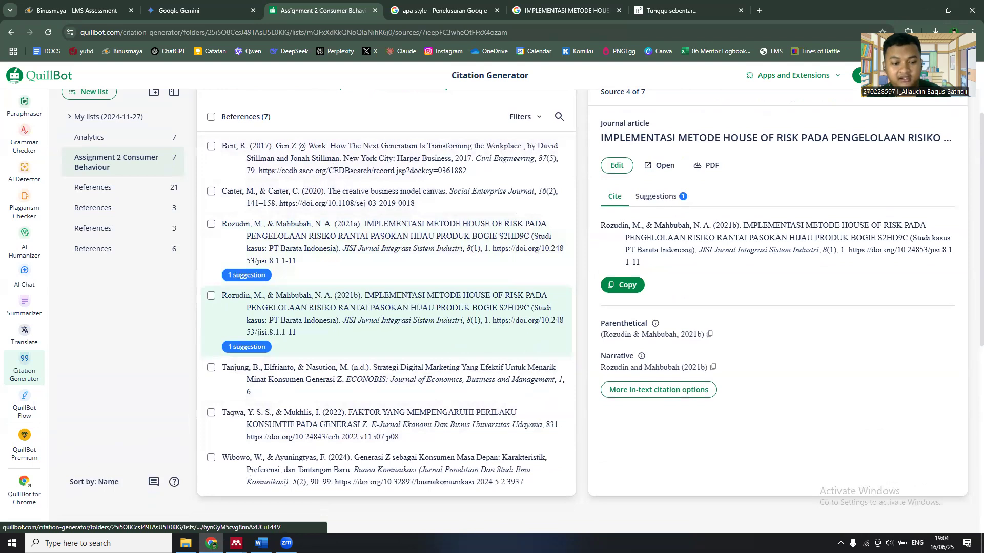
pyautogui.click(261, 543)
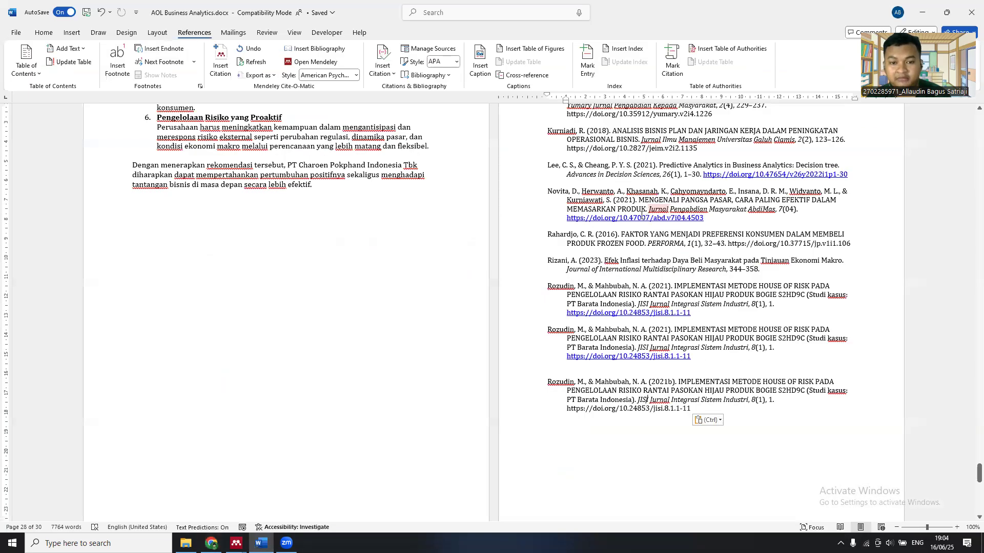
pyautogui.scroll(2, 558, 117)
pyautogui.click(921, 12)
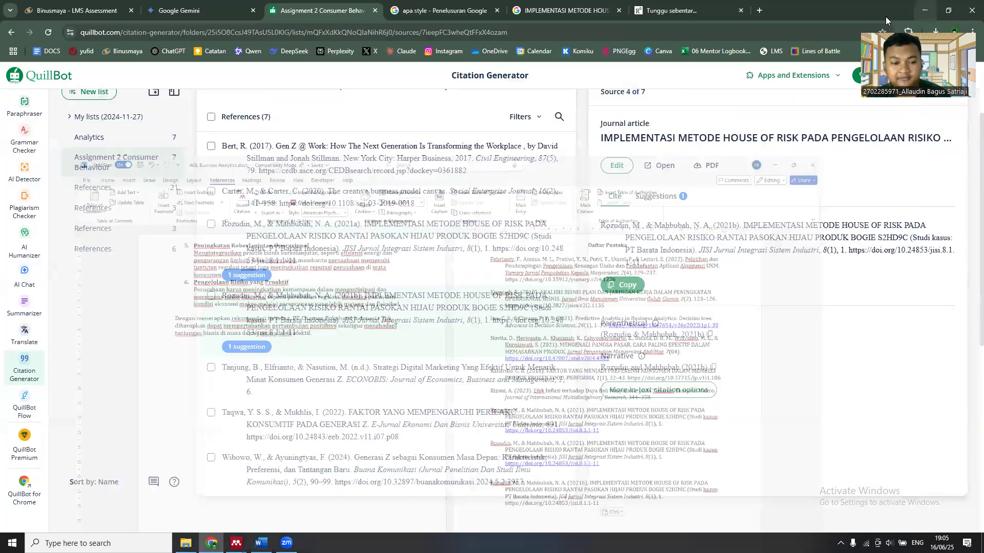
pyautogui.scroll(3, 405, 251)
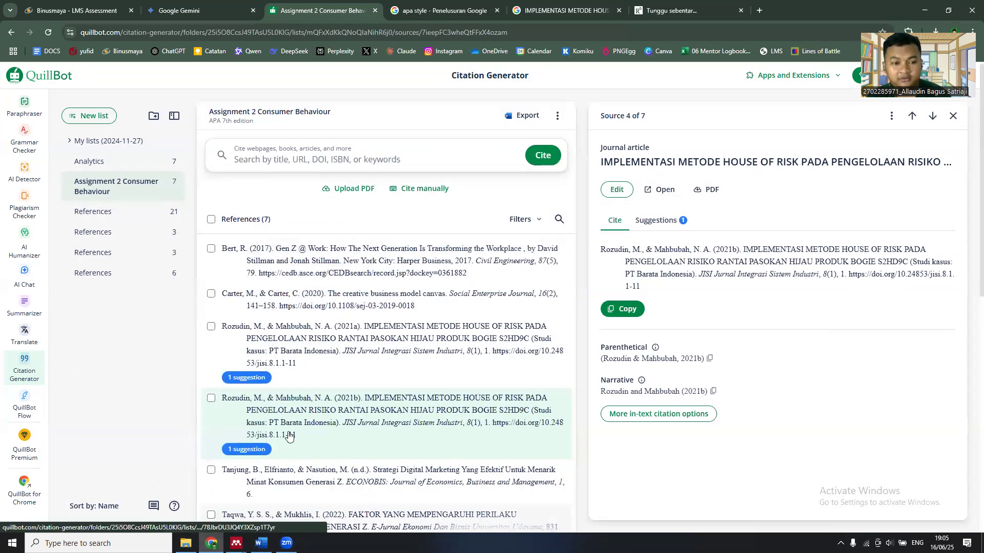
# Export the Assignment 2 Consumer Behaviour reference list to Word format and switch to the AOL Business Analytics document
pyautogui.click(527, 116)
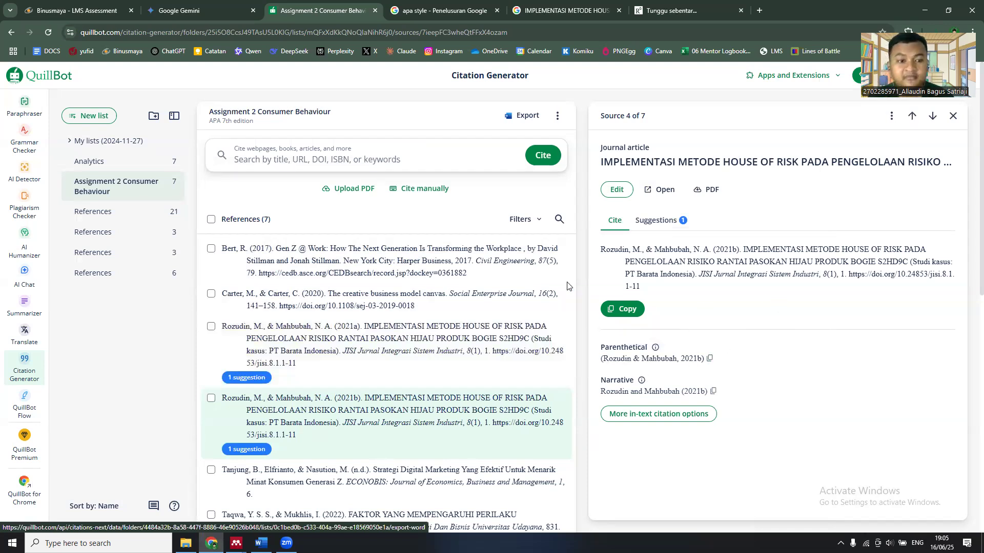
pyautogui.moveTo(524, 260)
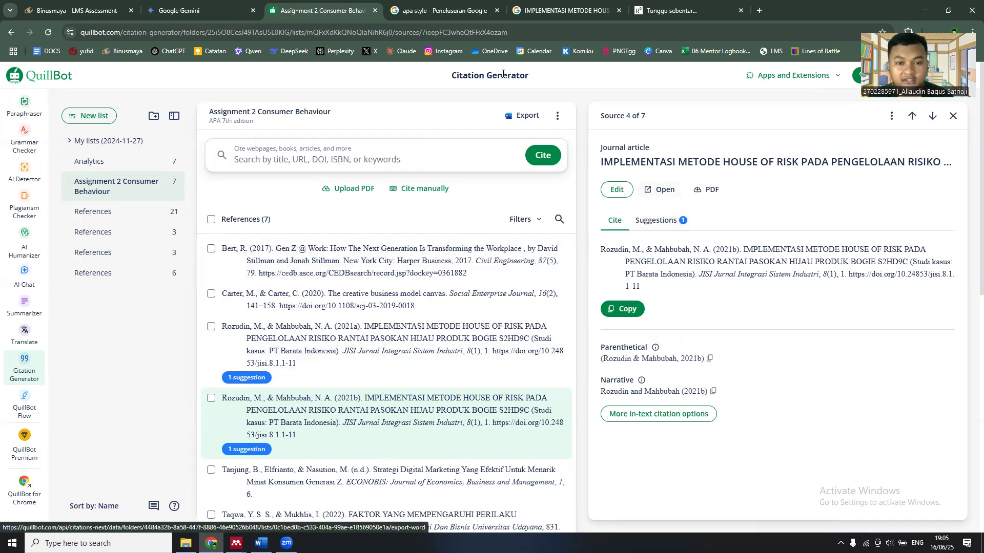
pyautogui.click(261, 543)
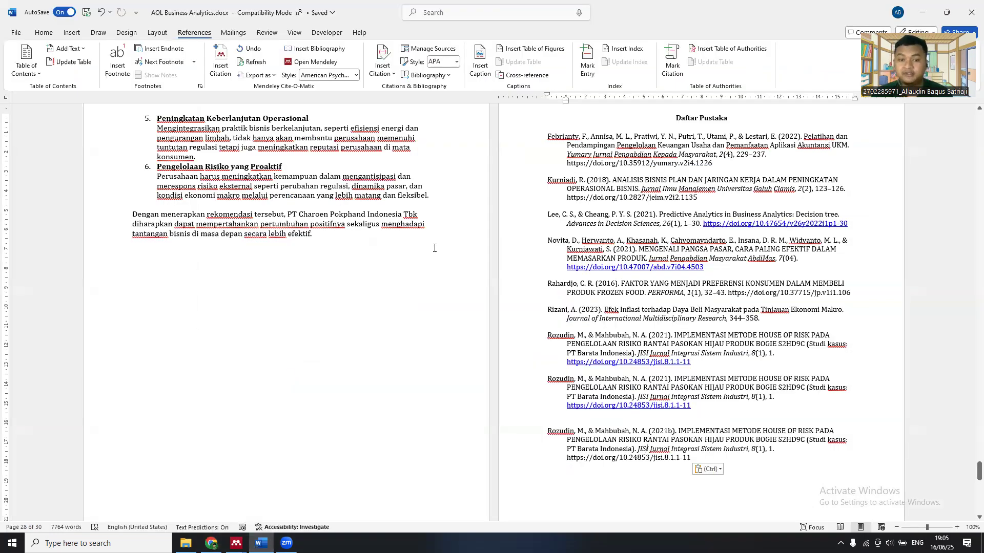